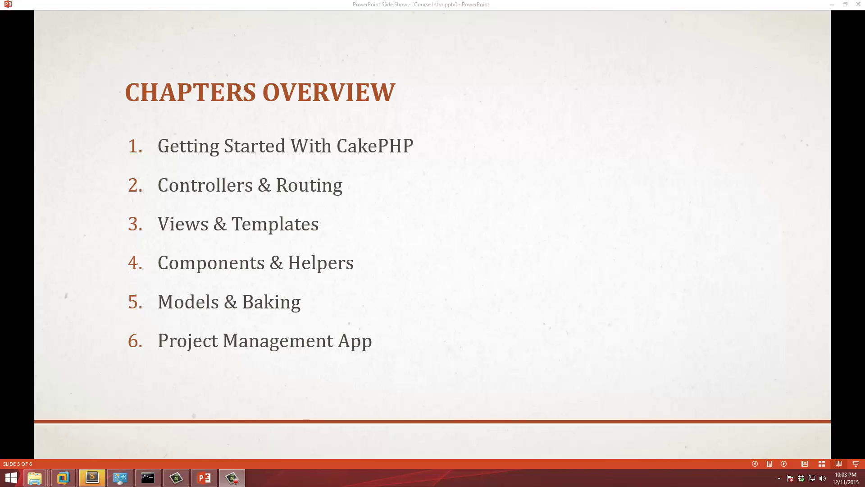
# Refocus the slide show window while the six-chapter CakePHP overview slide is showing.
pyautogui.click(755, 377)
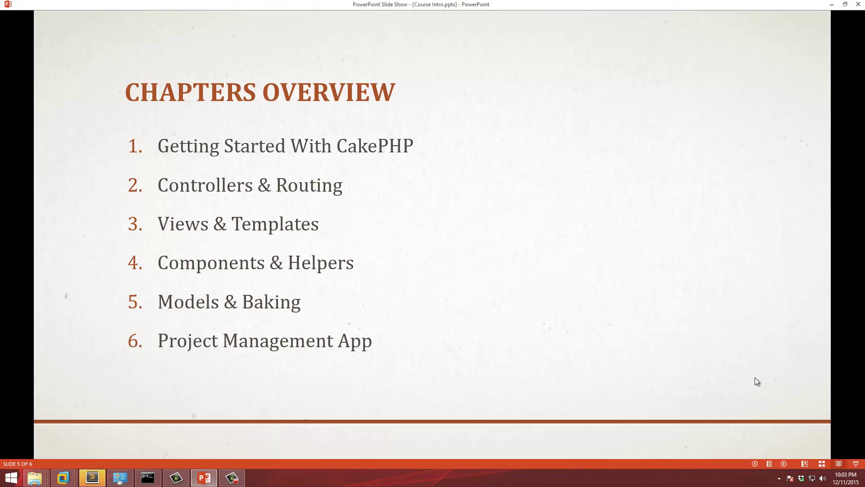
# Advance the slide show to slide 6, the closing Eduonix logo.
pyautogui.click(755, 378)
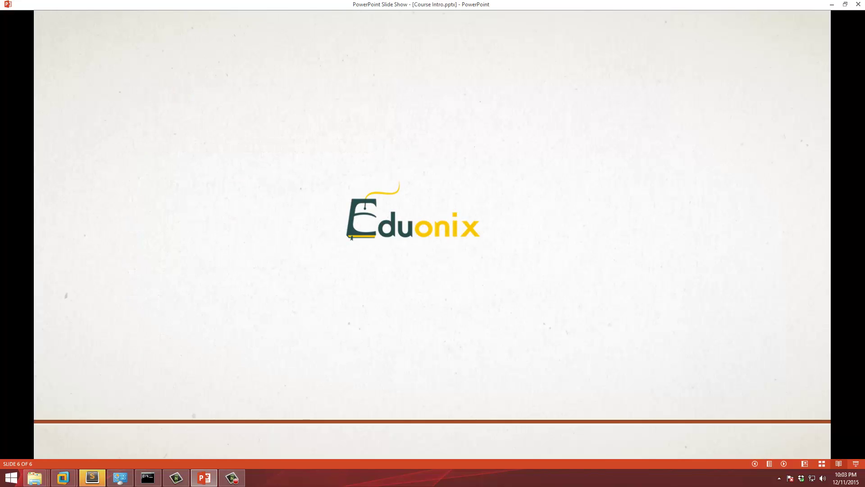